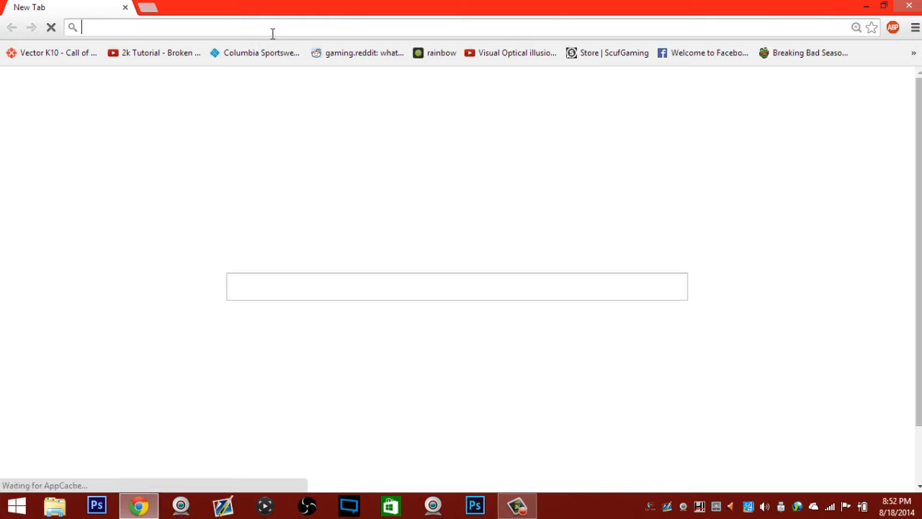
Search Google for elgato hd60 and open the Game Capture HD60 page on elgato.com.
text(google.com)
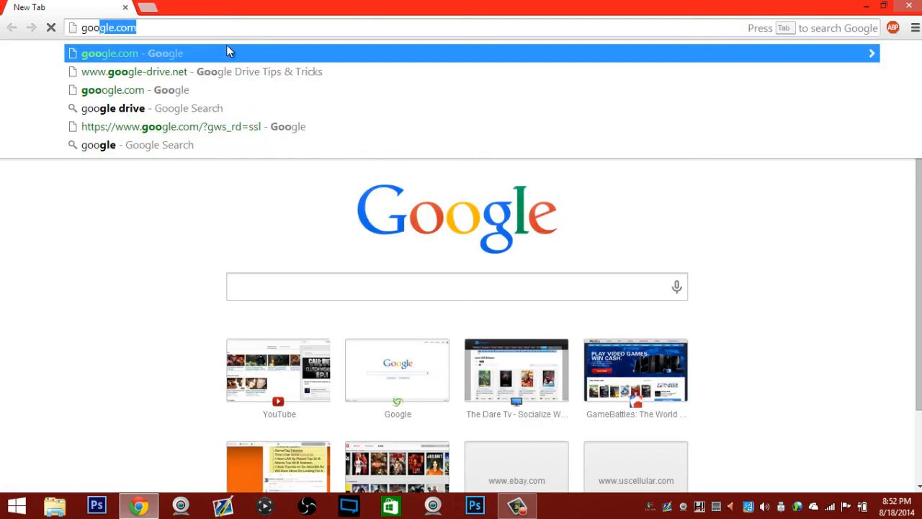
key(Return)
text(e)
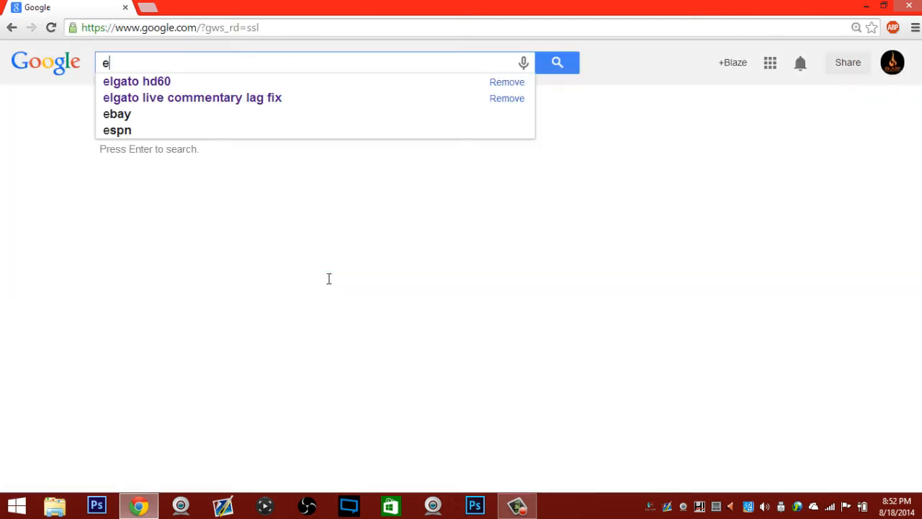
text(lg)
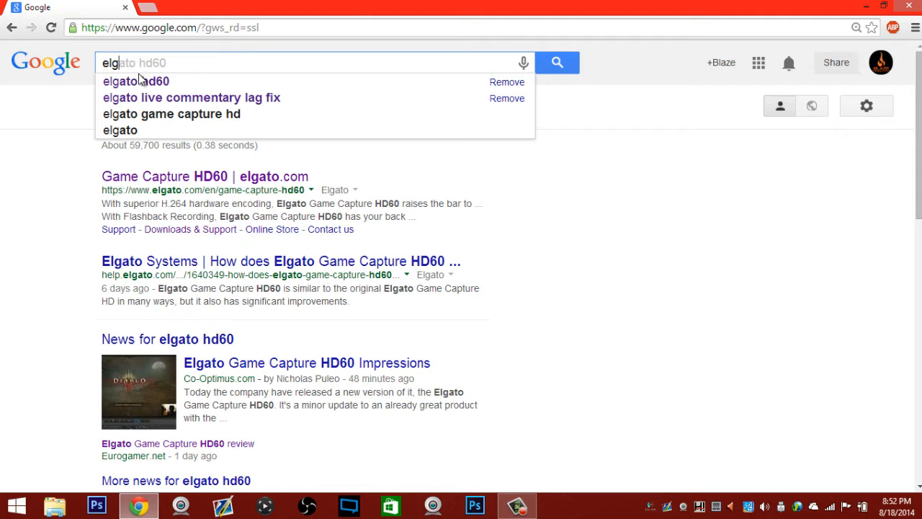
click(150, 83)
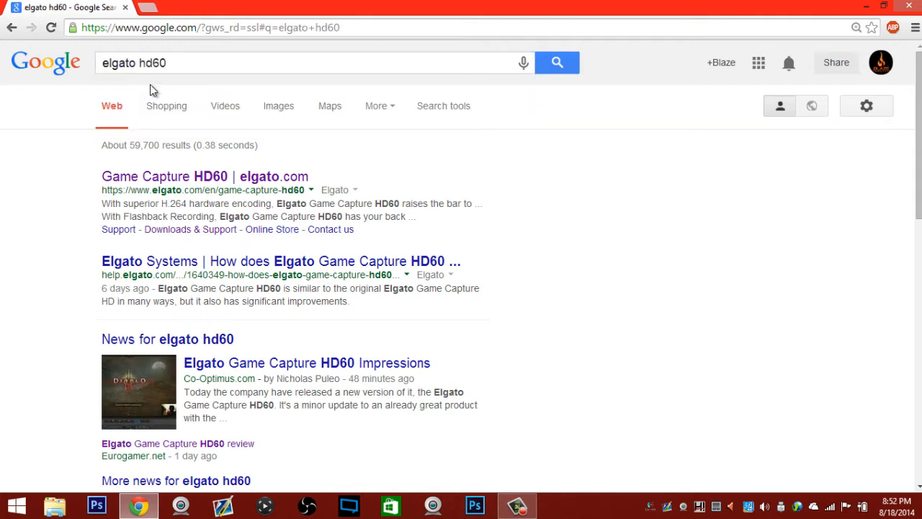
click(188, 185)
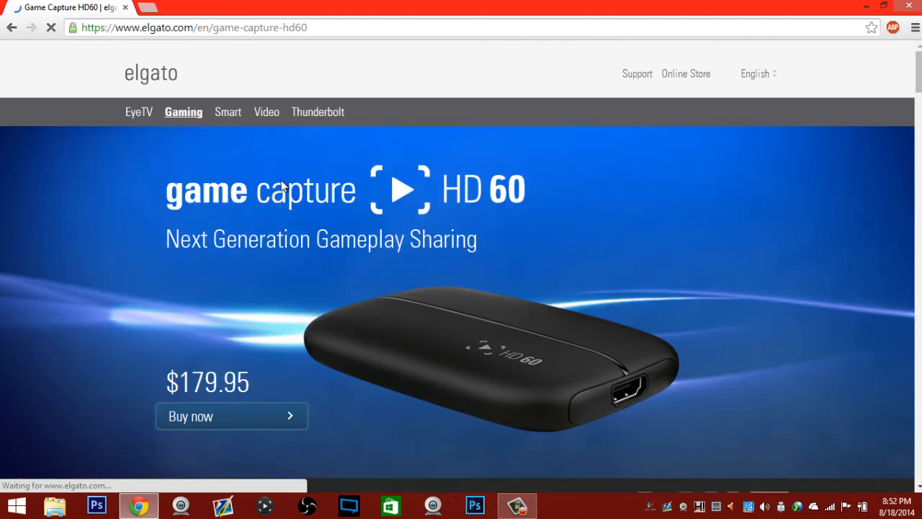
Open the Downloads & Support page, look over the Windows and OS X software downloads, and close the browser.
scroll(284, 216, down, 2)
scroll(283, 246, down, 2)
click(550, 296)
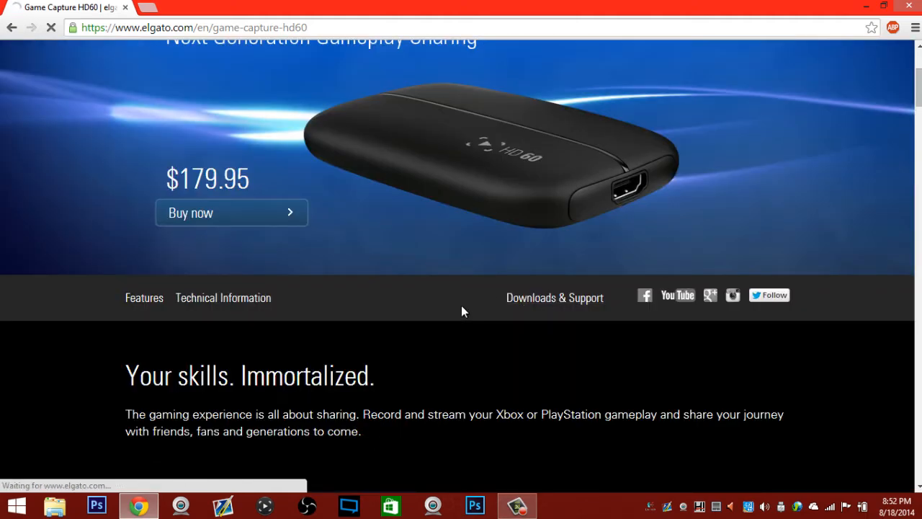
scroll(462, 310, down, 3)
scroll(191, 195, up, 1)
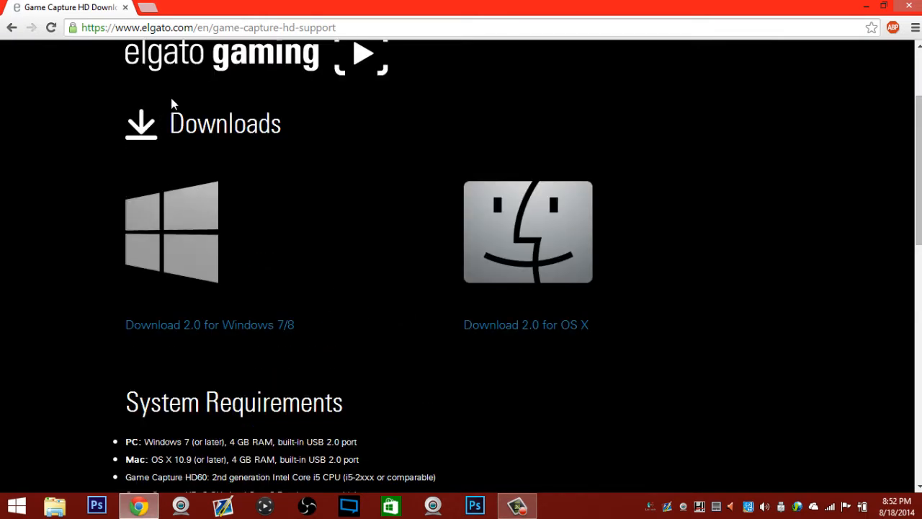
scroll(70, 306, up, 2)
scroll(331, 288, down, 2)
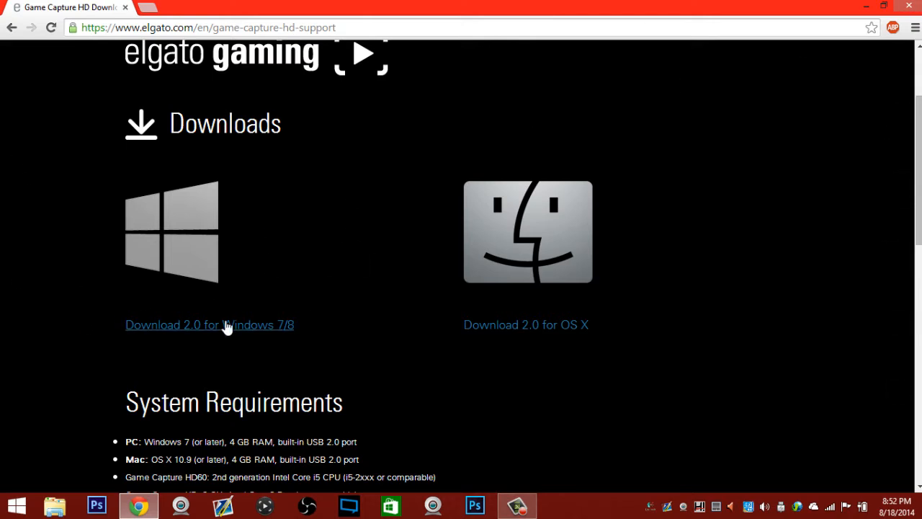
click(910, 6)
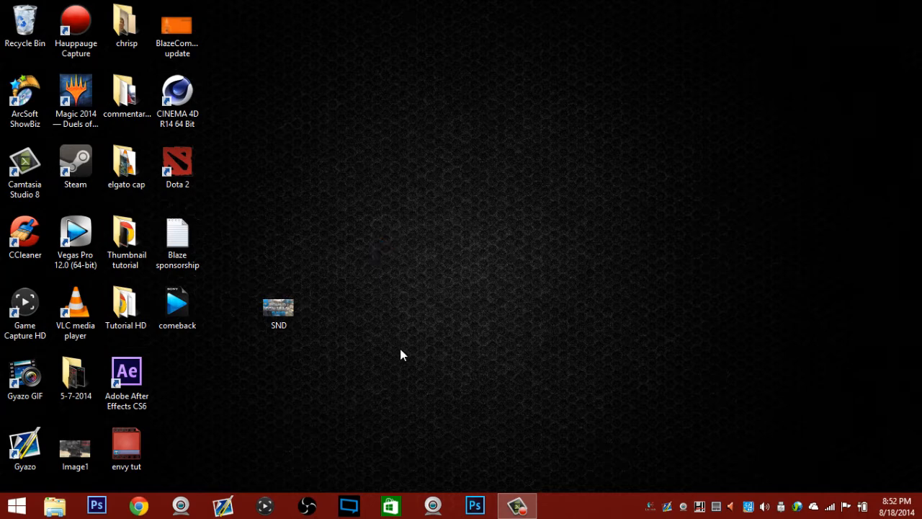
Switch to Elgato Game Capture HD and minimize the screen recorder window covering it.
click(531, 502)
drag(703, 390, 796, 404)
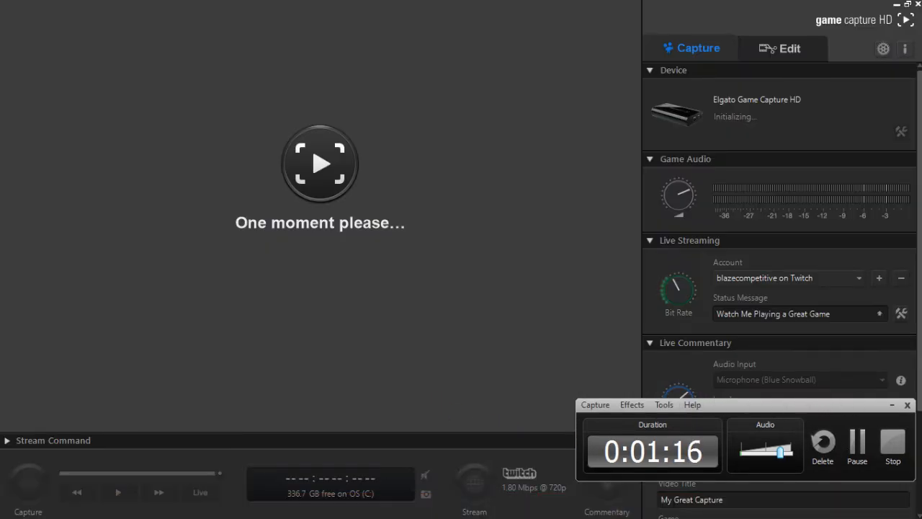
click(891, 405)
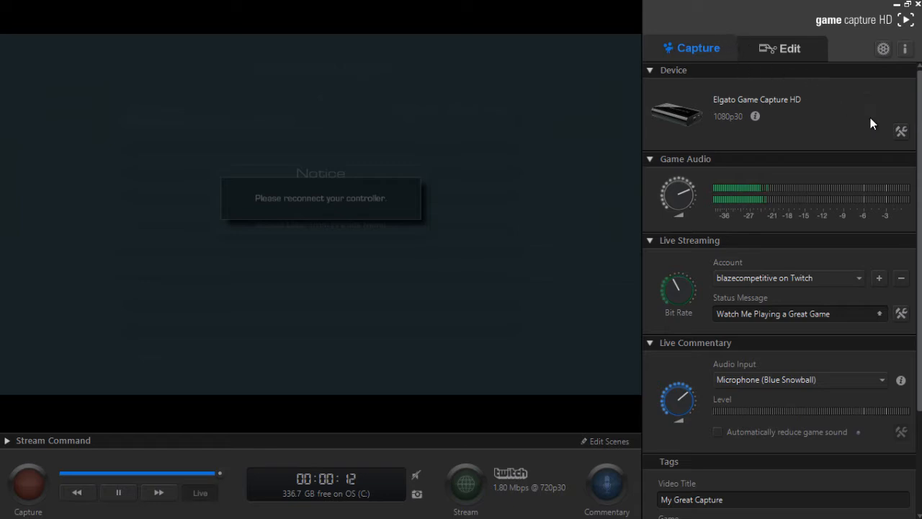
Open the Elgato device settings and review the Capture, Picture, Audio, Profiles and Advanced options.
click(901, 134)
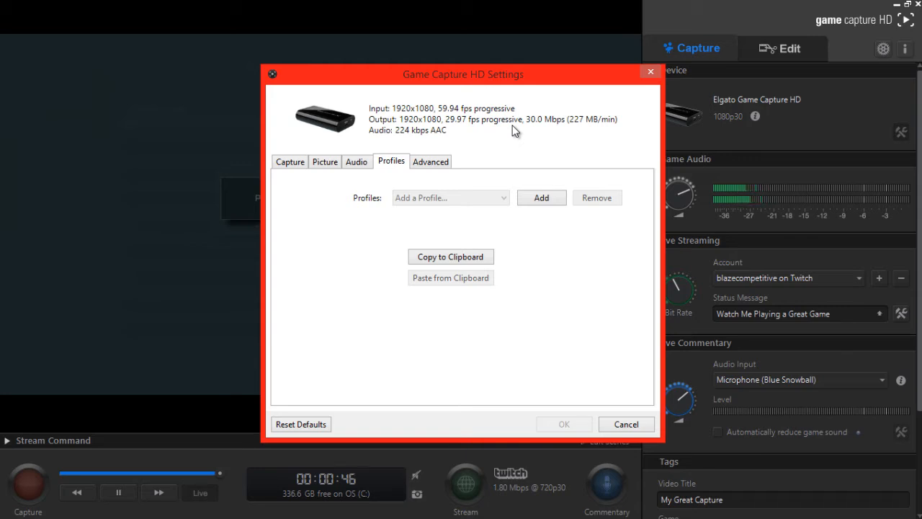
click(354, 163)
click(291, 163)
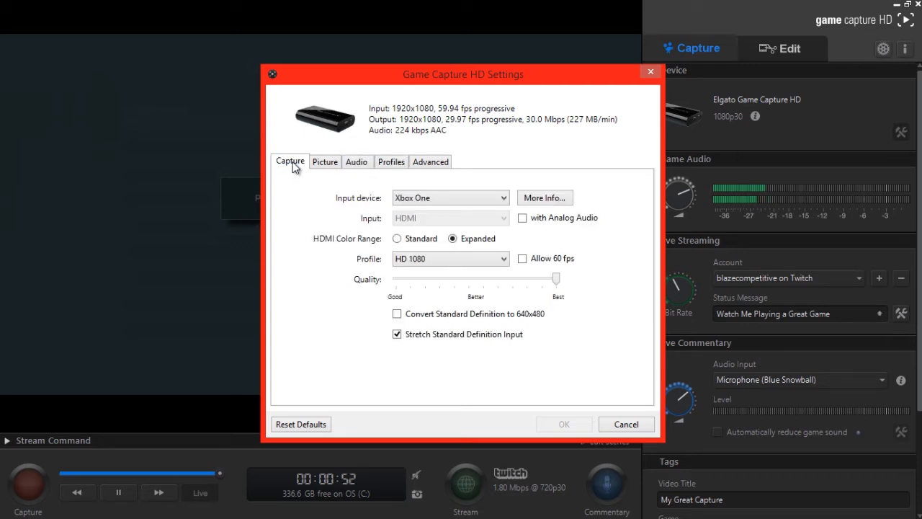
click(324, 163)
click(356, 162)
click(398, 163)
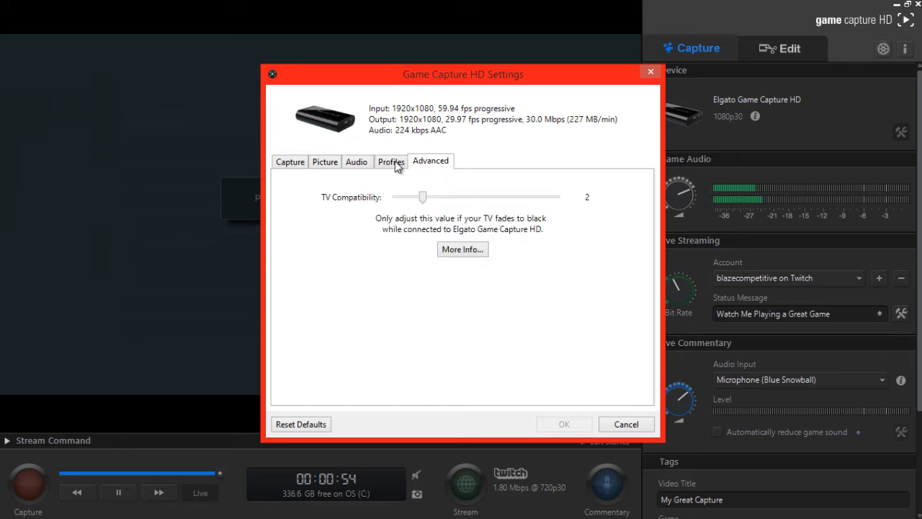
click(297, 165)
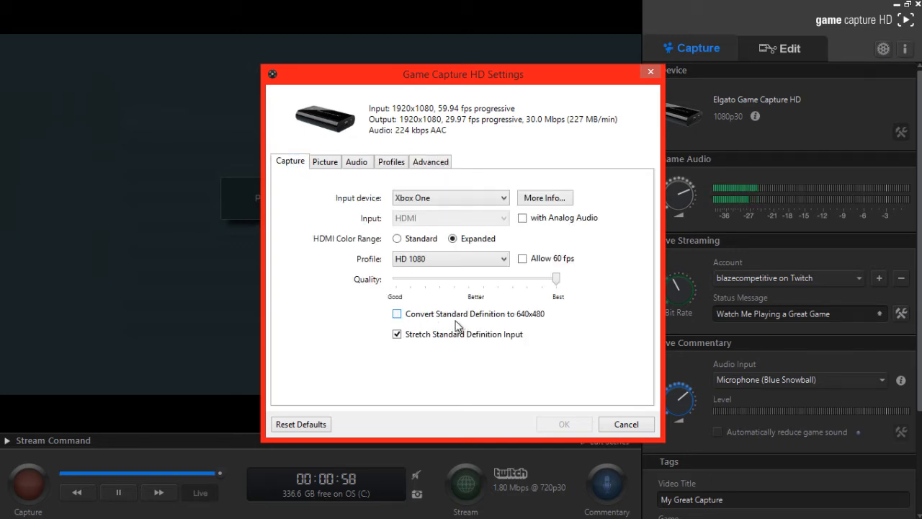
Try enabling Convert Standard Definition to 640x480, and check the Picture and Audio settings.
click(398, 314)
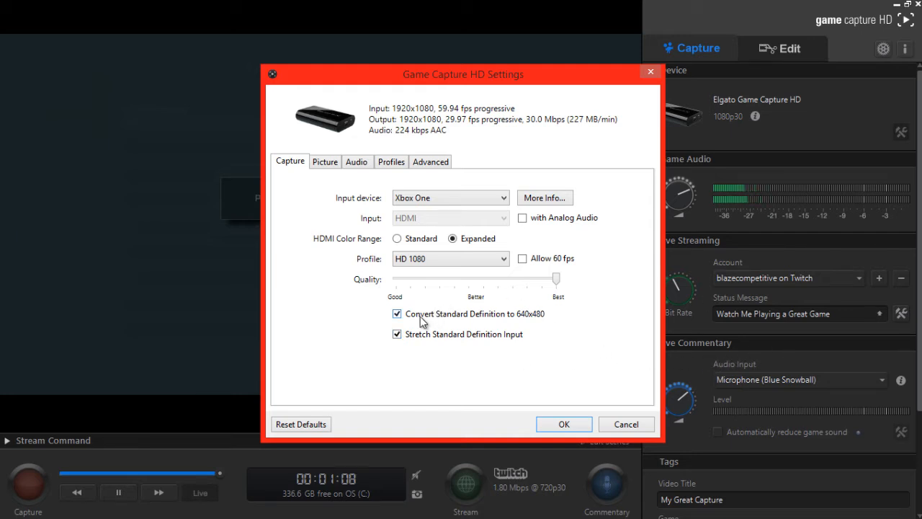
mouse_move(420, 317)
click(330, 161)
click(366, 162)
Review the device's profile creation and TV compatibility options, and close the settings without saving.
click(403, 162)
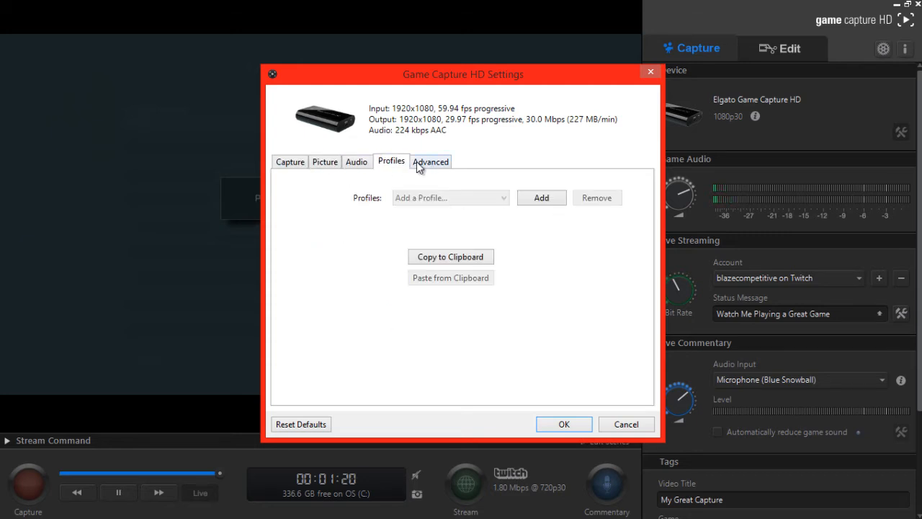
click(546, 200)
click(562, 294)
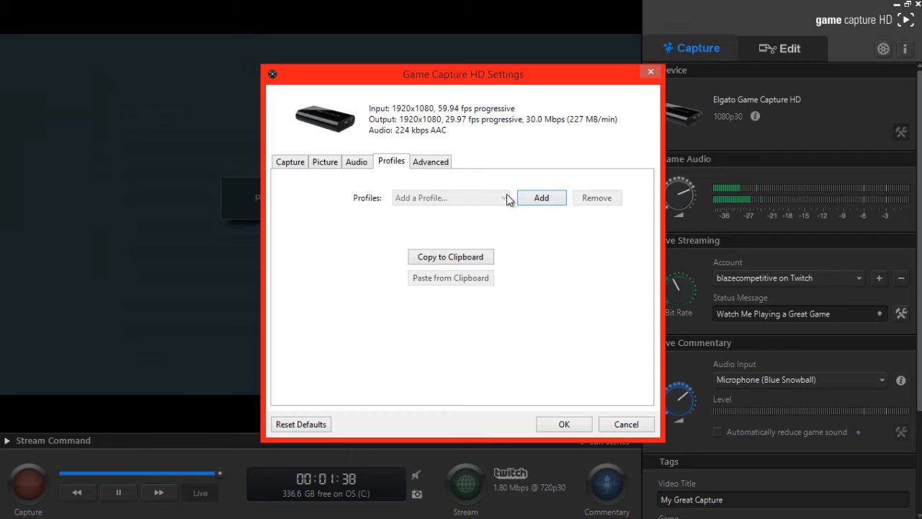
click(425, 162)
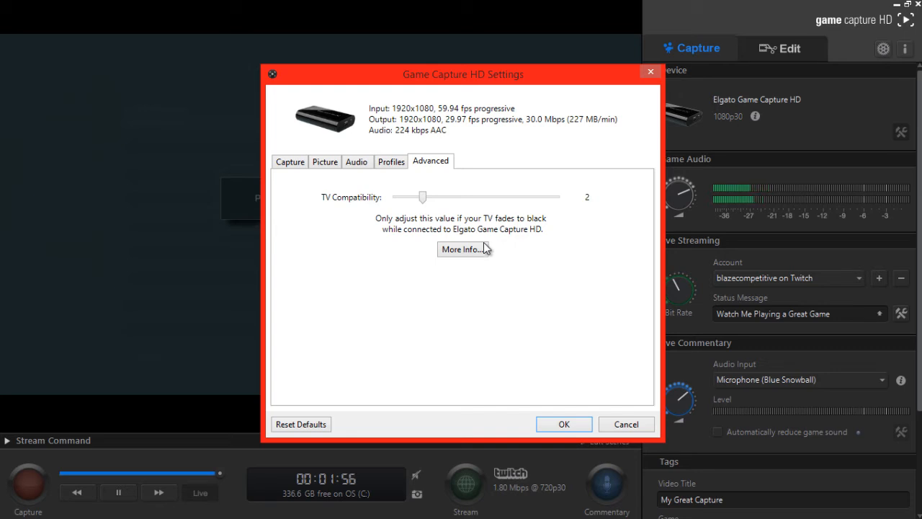
click(628, 419)
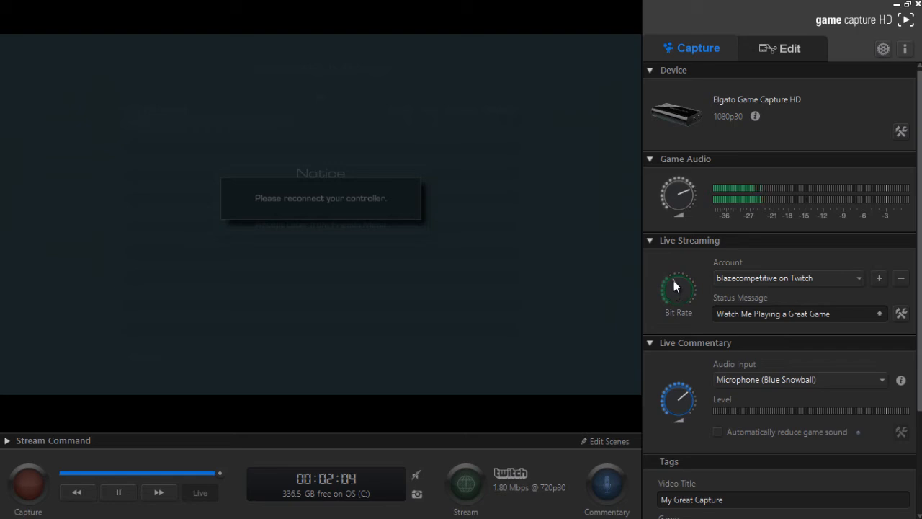
Set the live streaming bit rate to 1.50 Mbps at 640x480p30.
drag(674, 280, 686, 286)
mouse_move(687, 299)
mouse_down()
mouse_move(689, 290)
mouse_move(675, 287)
mouse_up()
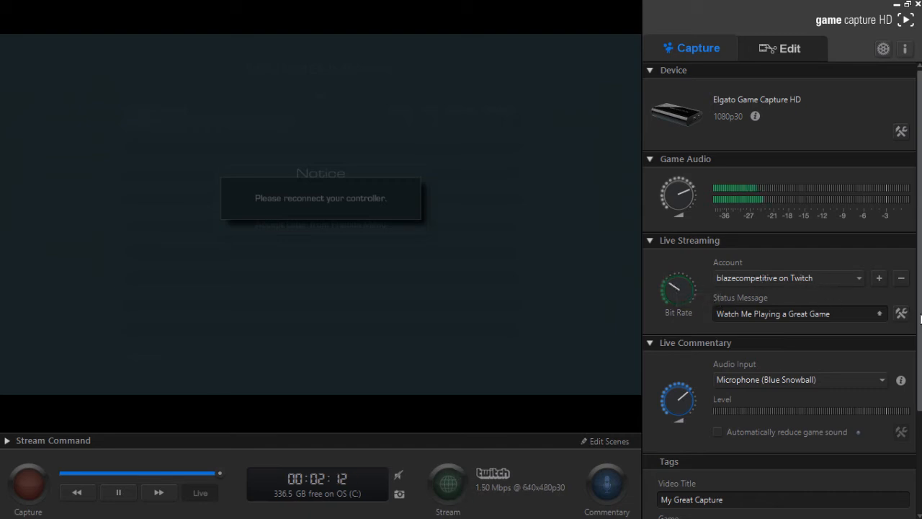
Enable automatic reduction of game sound for live commentary and check its threshold and attenuation options.
drag(920, 321, 920, 392)
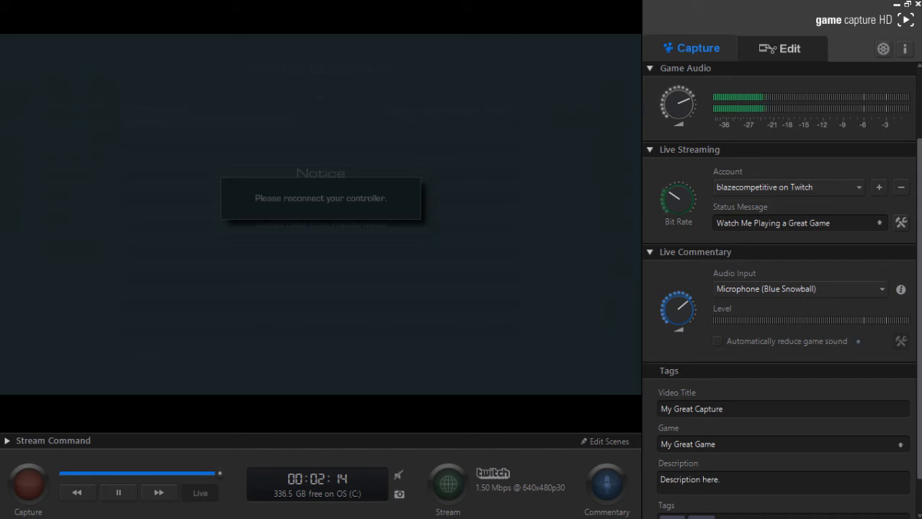
click(718, 340)
click(900, 340)
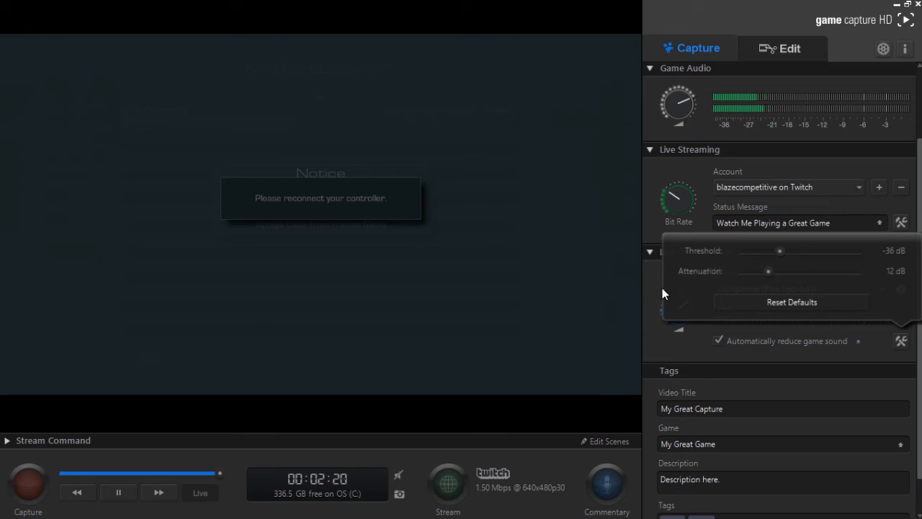
click(658, 264)
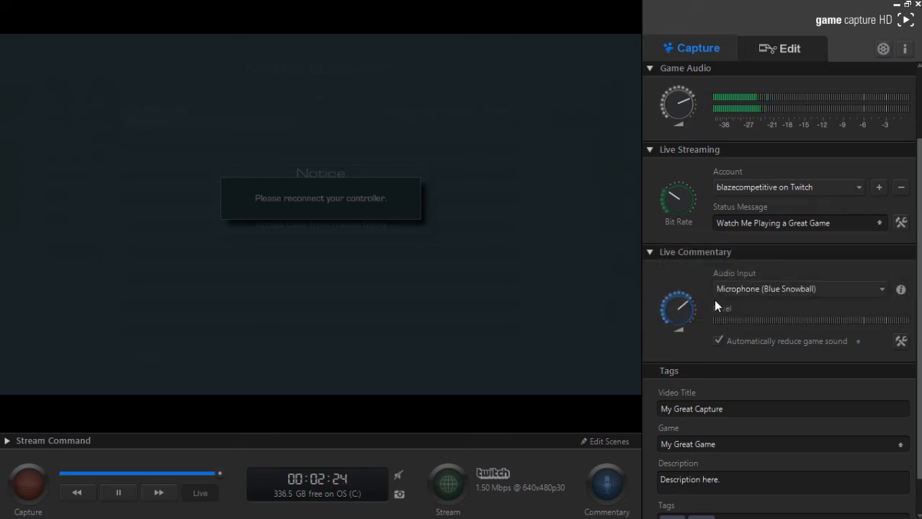
scroll(713, 317, down, 1)
scroll(716, 353, up, 3)
scroll(716, 352, down, 3)
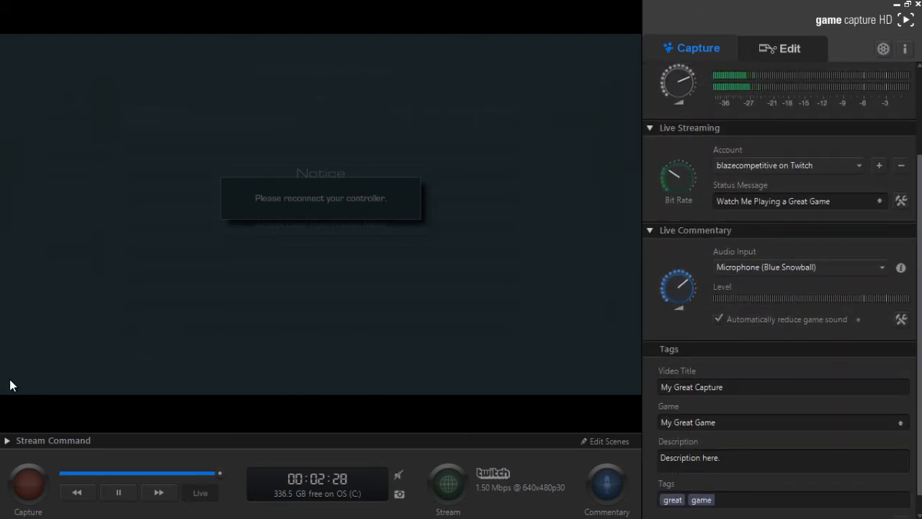
Start editing scene 1 in Stream Command and add a webcam overlay near the preview's lower-right area.
click(5, 441)
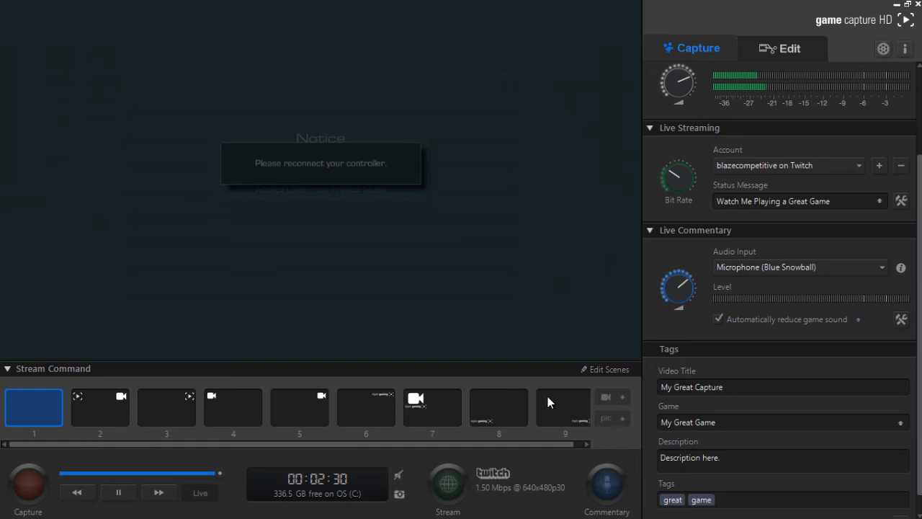
click(611, 371)
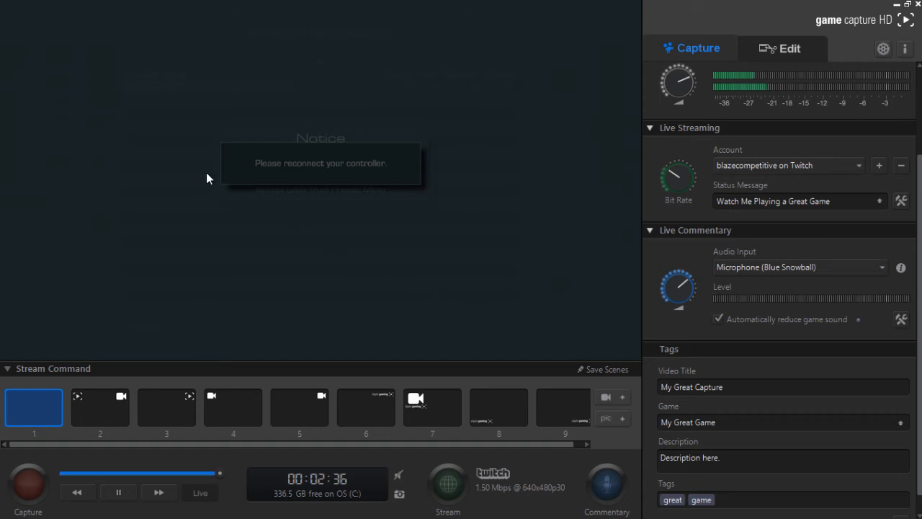
click(606, 397)
drag(129, 81, 529, 235)
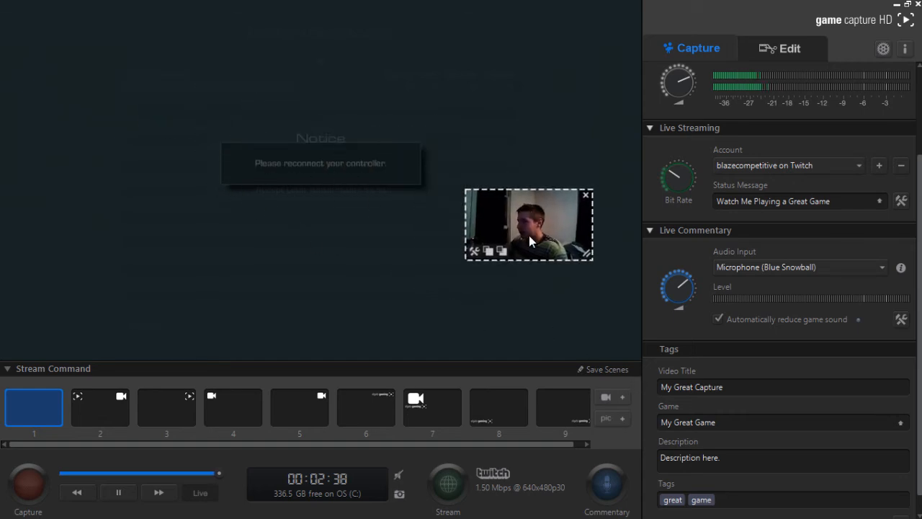
Add the EnvyBCOverlay picture to scene 1 and stretch it to cover the whole preview.
click(618, 419)
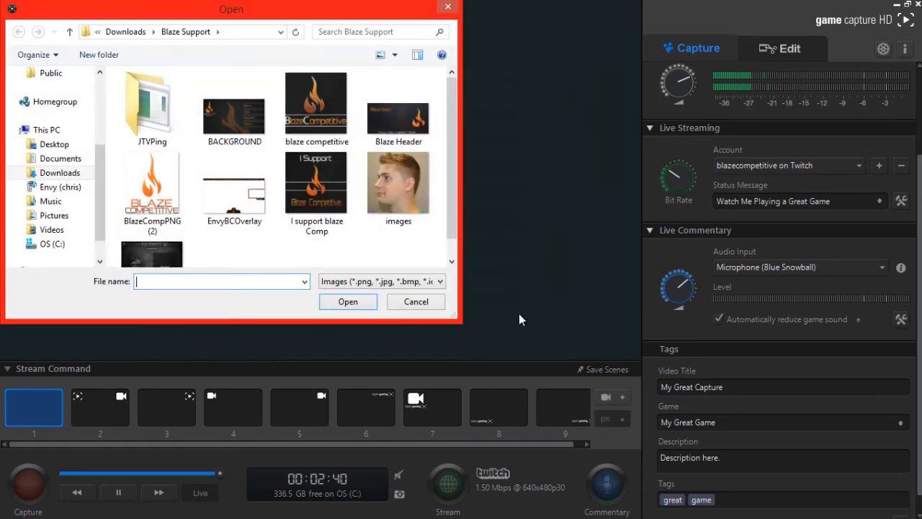
click(234, 195)
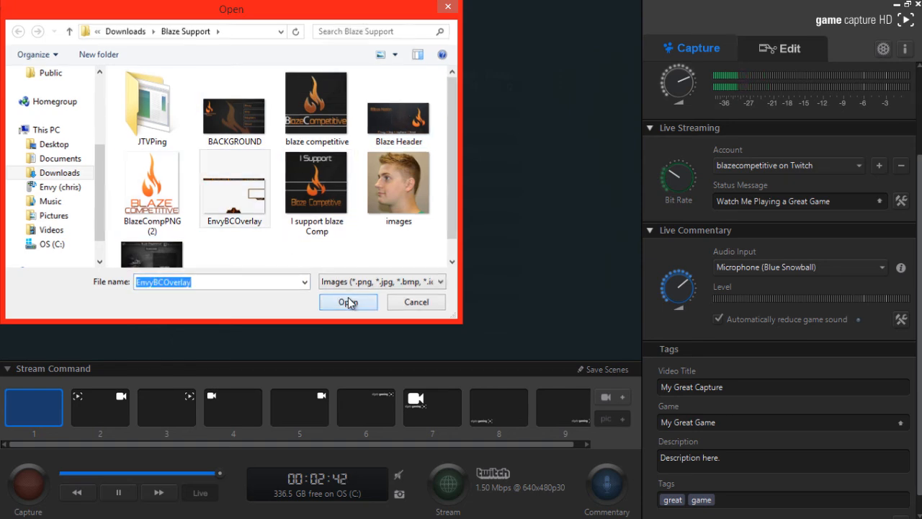
click(350, 301)
drag(406, 261, 47, 64)
drag(268, 147, 684, 412)
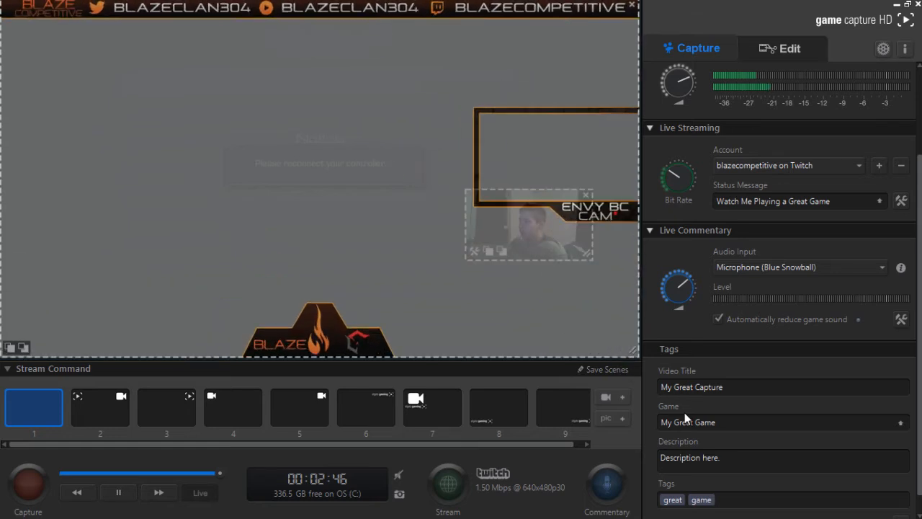
drag(525, 201, 550, 198)
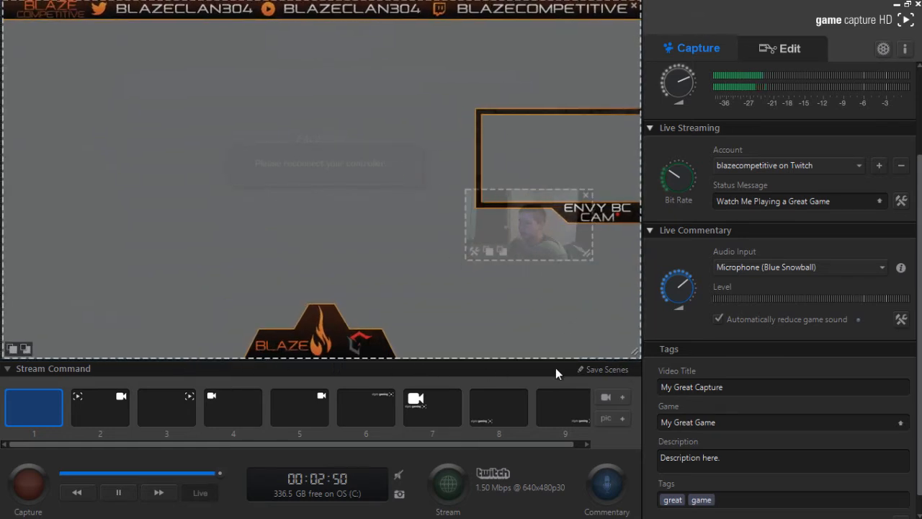
Send the overlay picture behind the webcam, and move and enlarge the webcam to fit the Envy BC Cam frame.
click(25, 349)
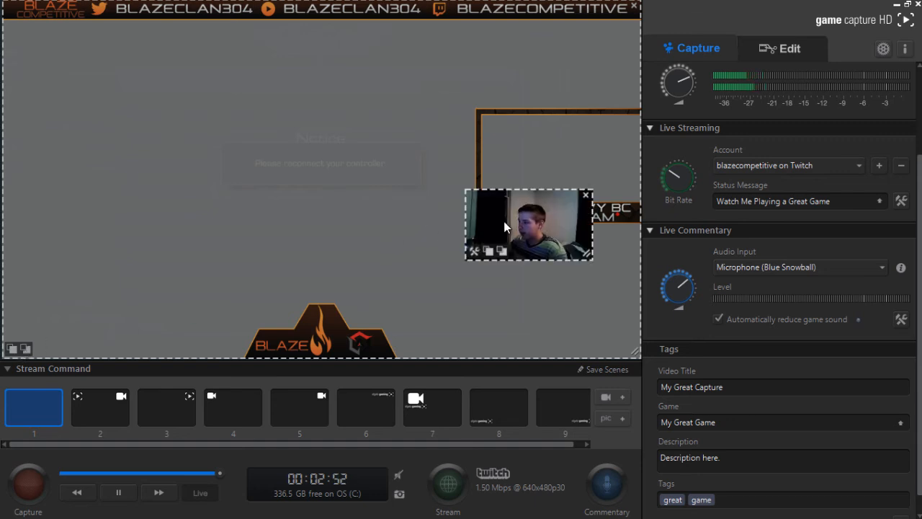
drag(504, 227, 528, 147)
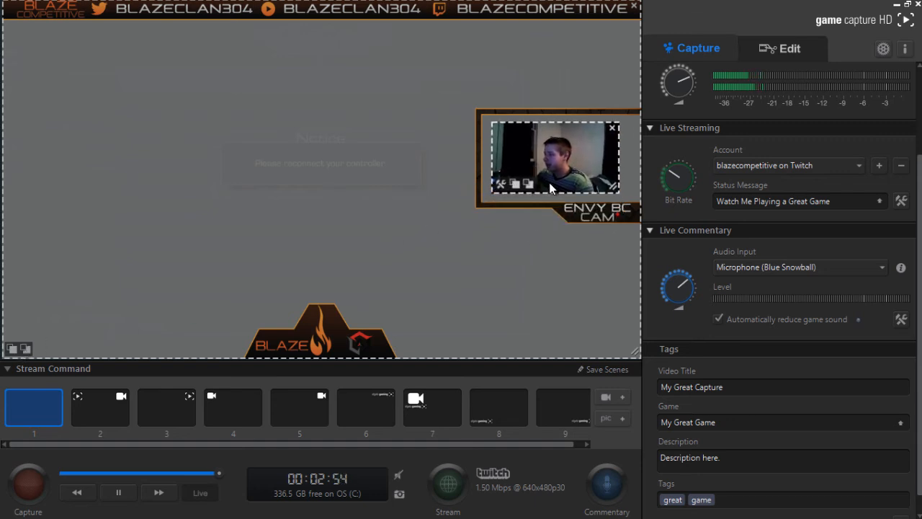
drag(613, 187, 636, 200)
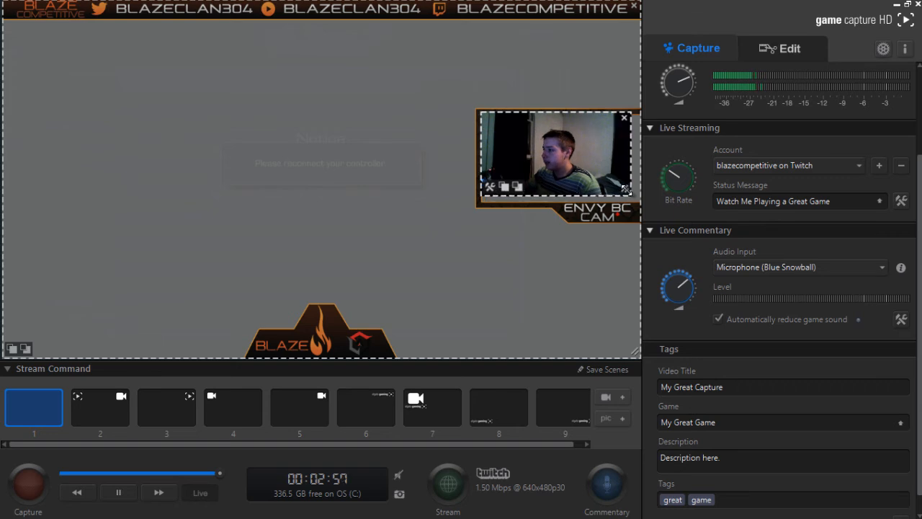
Send the webcam behind the overlay picture, and check its video properties without changing them.
click(517, 192)
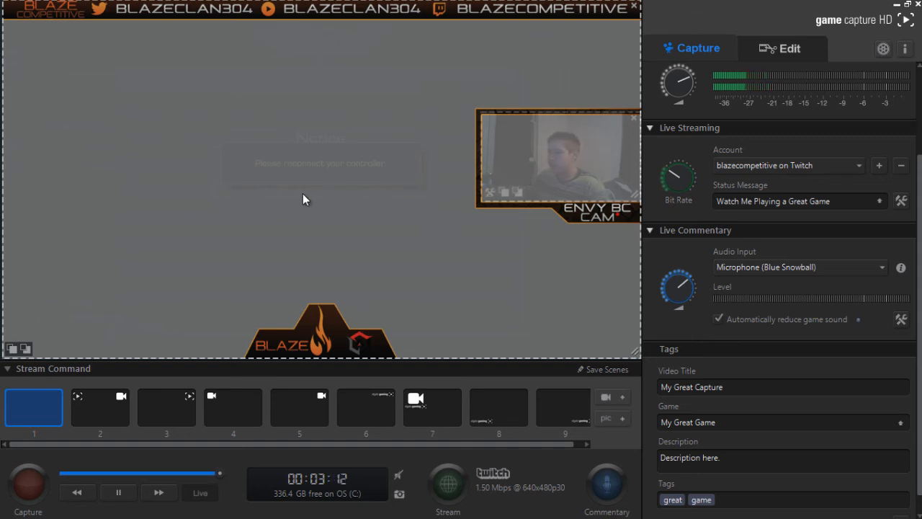
click(491, 193)
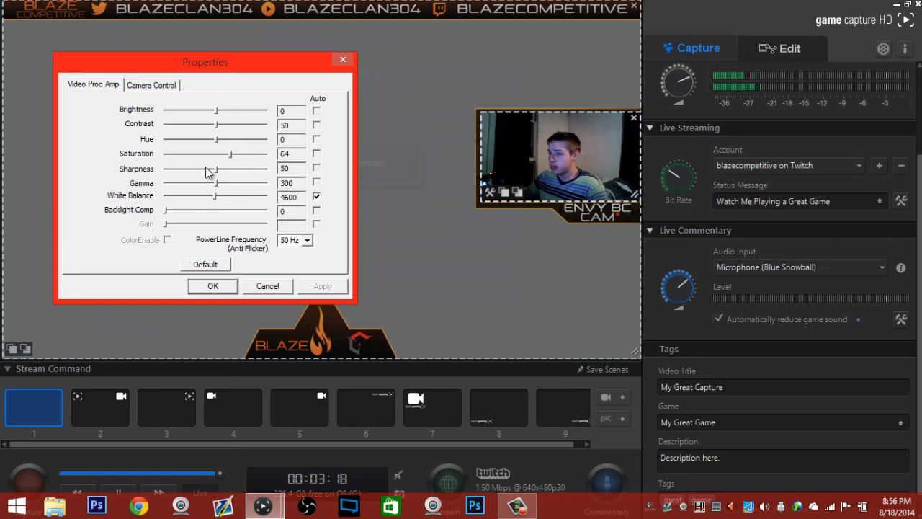
click(267, 286)
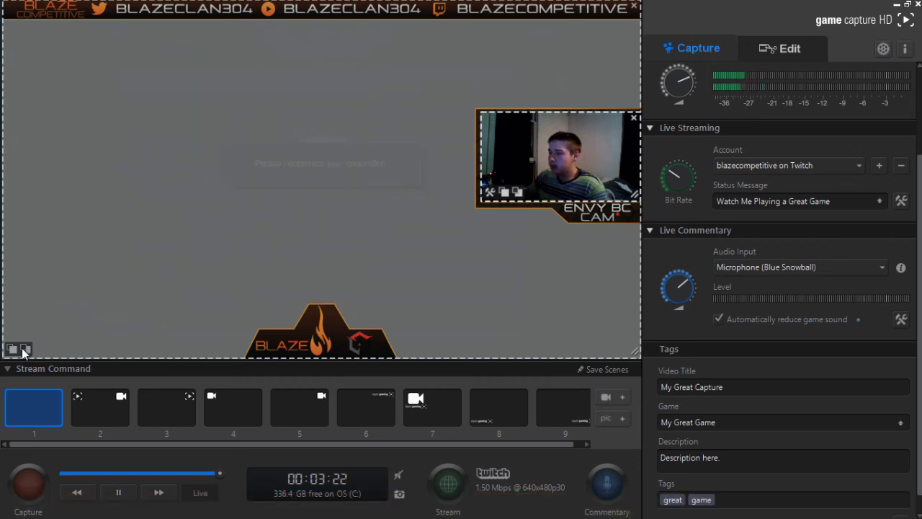
Bring the overlay picture to the front of scene 1 and save the scene, previewing it full screen.
click(11, 349)
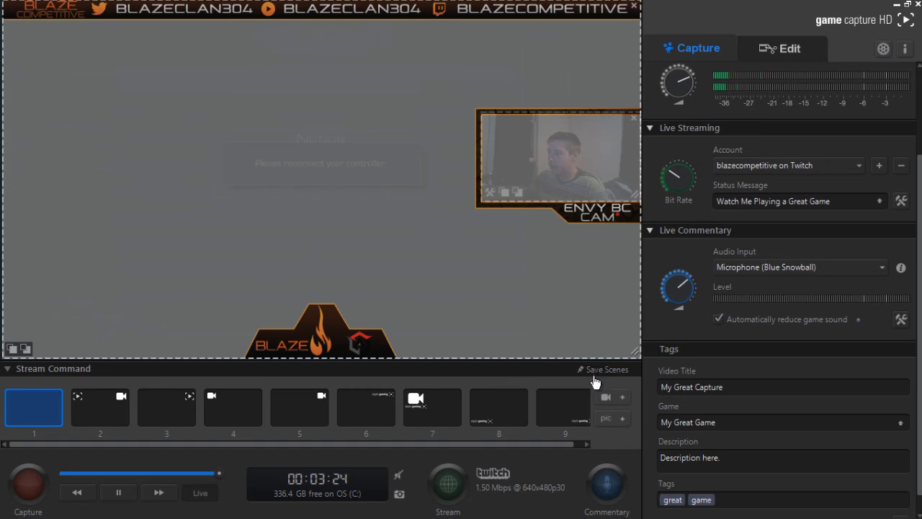
click(601, 370)
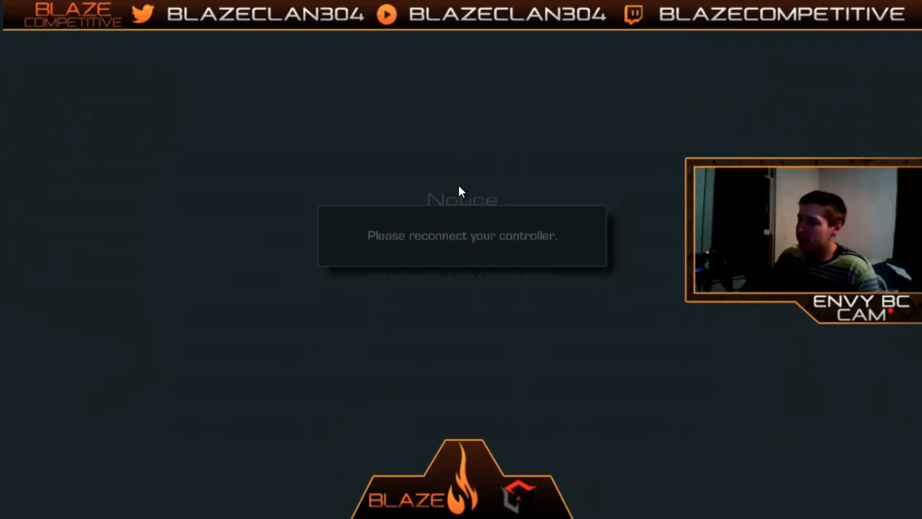
double_click(459, 188)
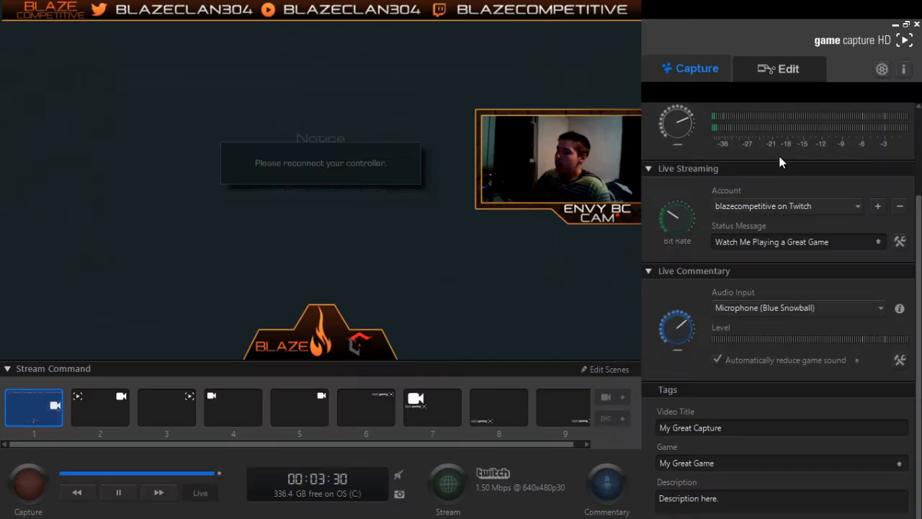
key(alt+Return)
double_click(704, 72)
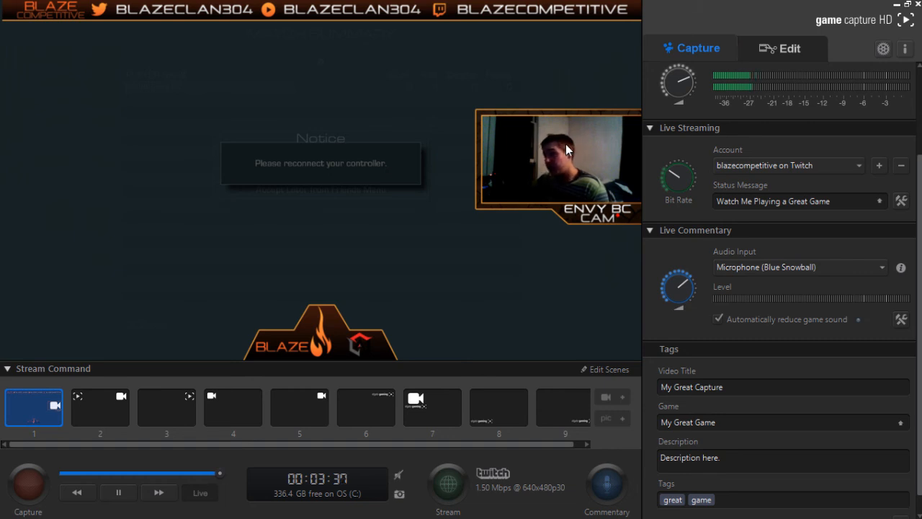
double_click(505, 147)
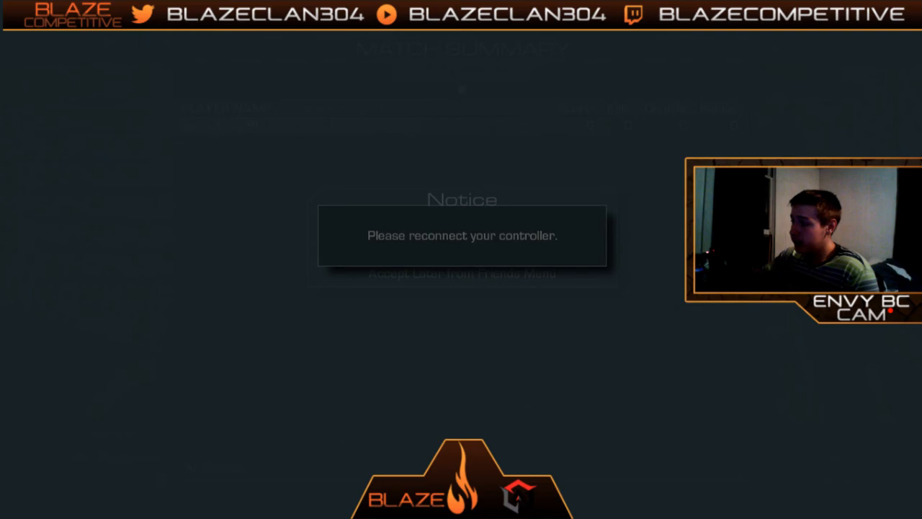
double_click(235, 214)
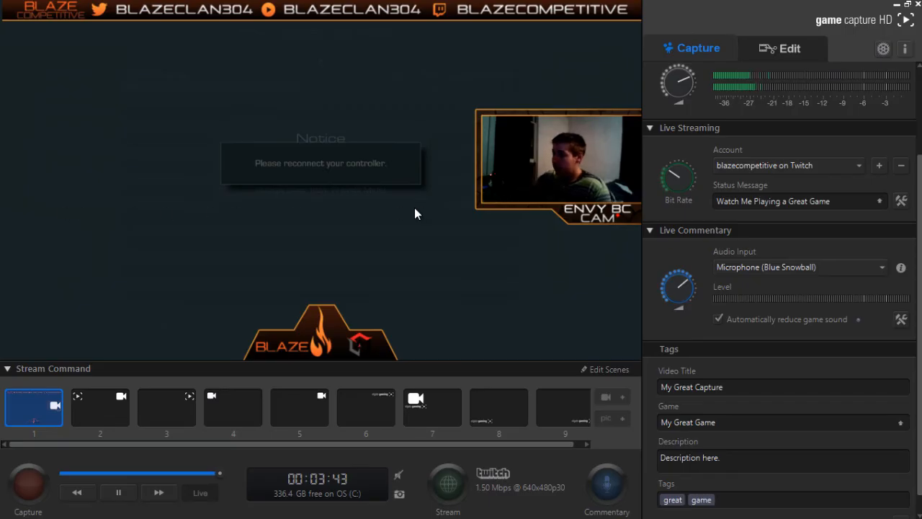
Edit scene 1 and remove both the overlay picture and the webcam from it.
click(605, 370)
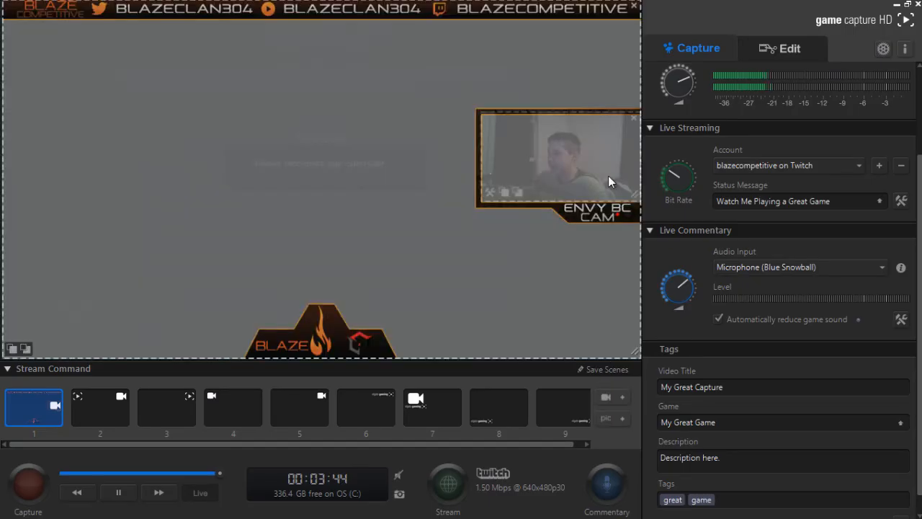
click(635, 7)
click(633, 119)
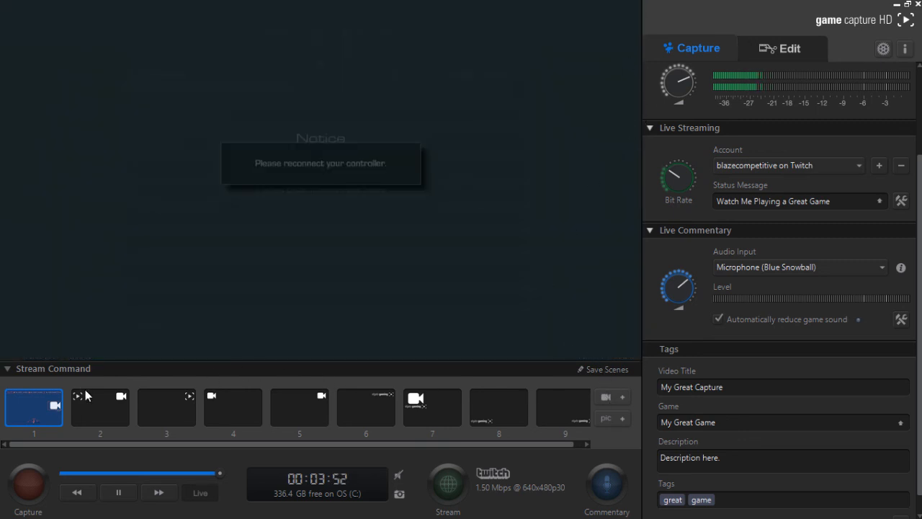
Switch to scene 2, saving the changes to scene 1, and remove the logo picture and webcam from scene 2.
click(123, 412)
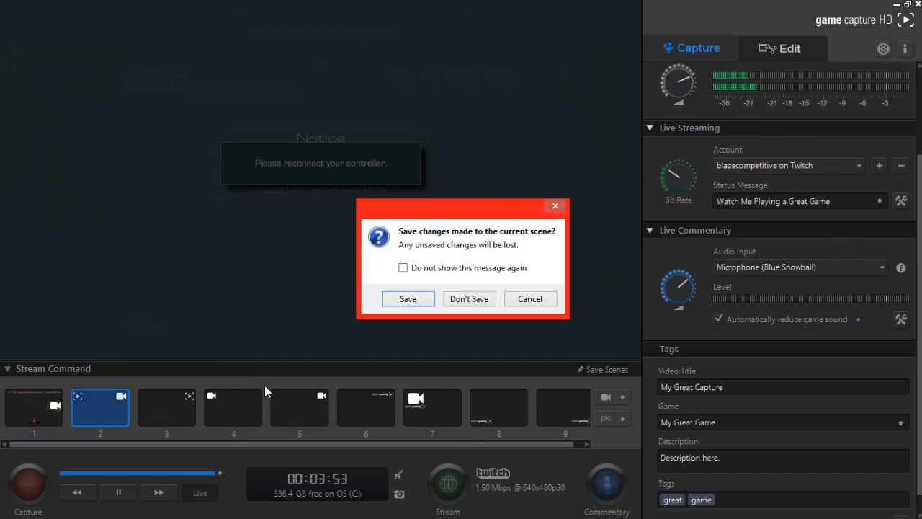
click(412, 301)
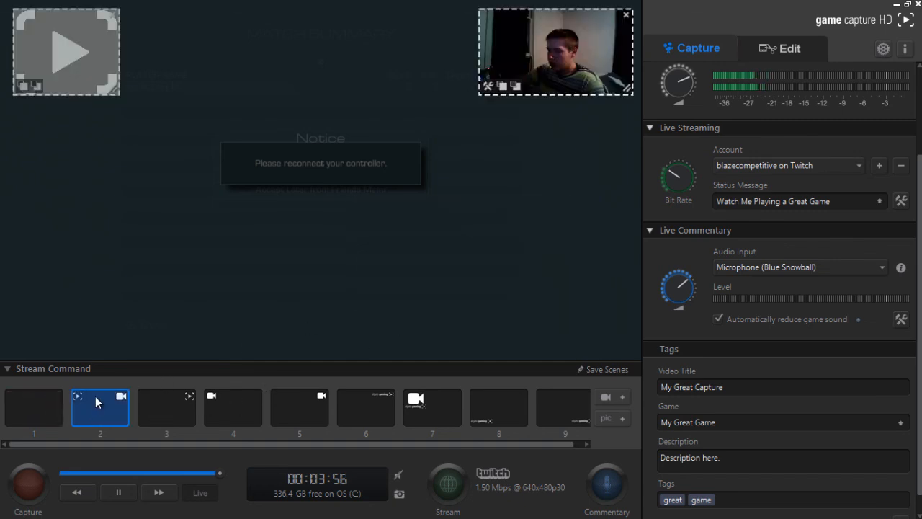
click(114, 14)
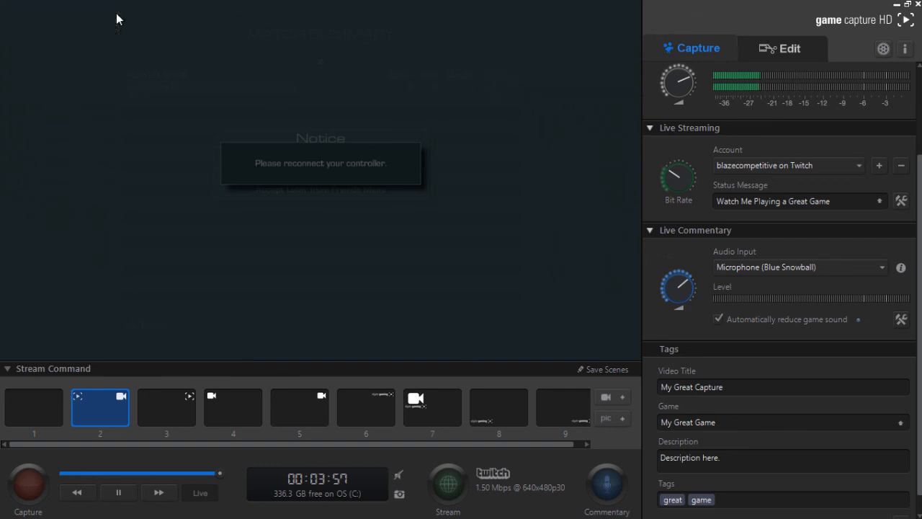
click(631, 17)
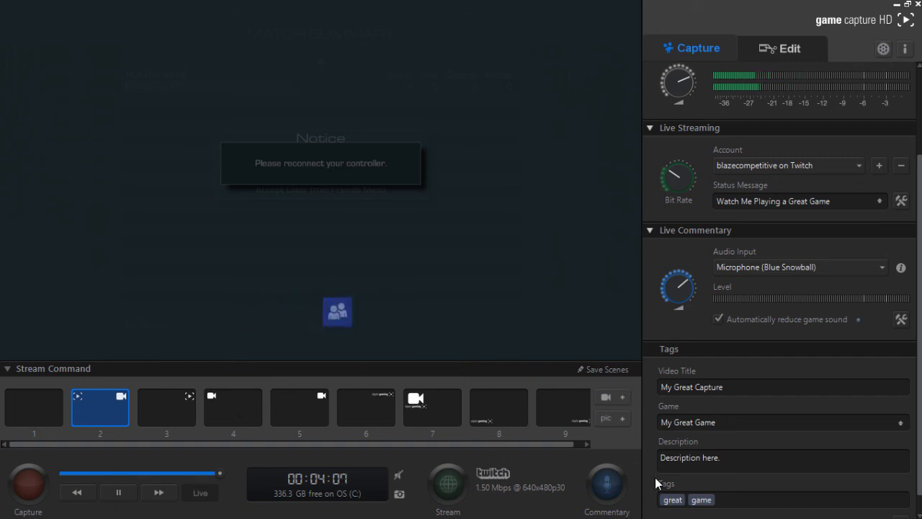
Test the live commentary microphone by switching it on and off, and minimize the capture window to the desktop.
click(606, 484)
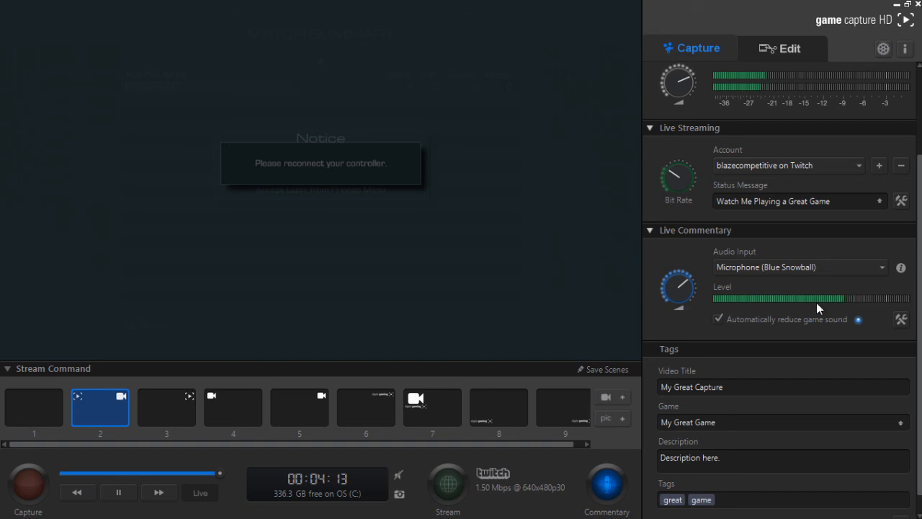
click(605, 481)
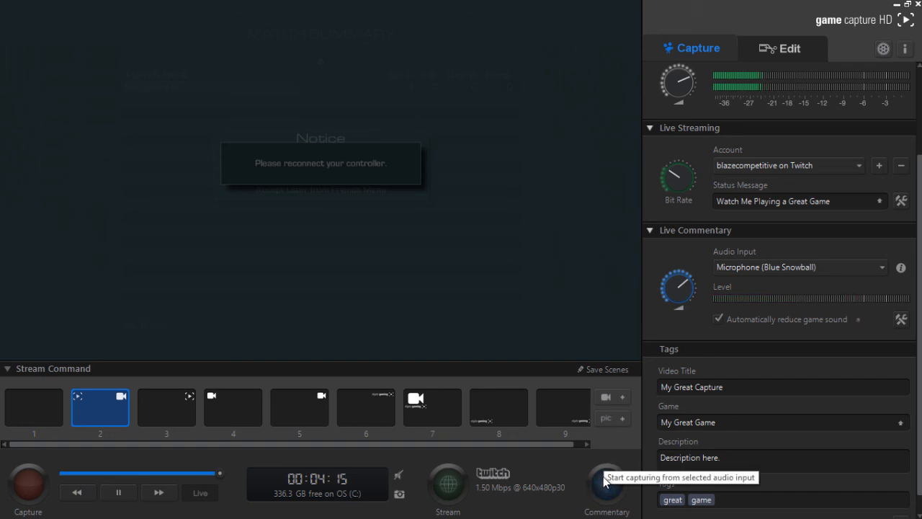
click(605, 481)
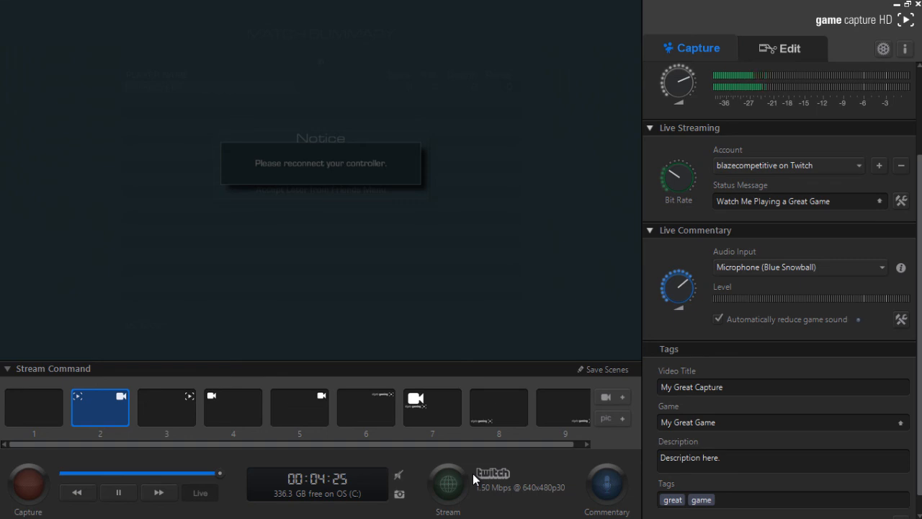
click(897, 3)
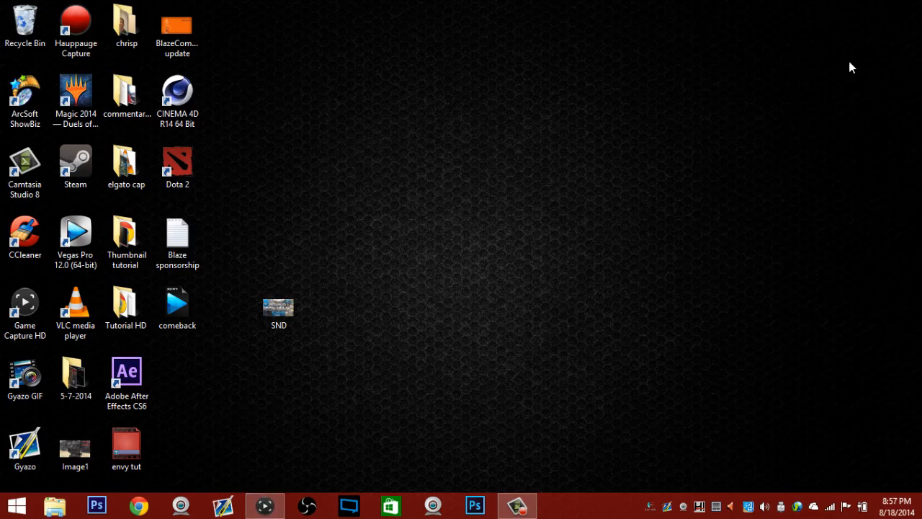